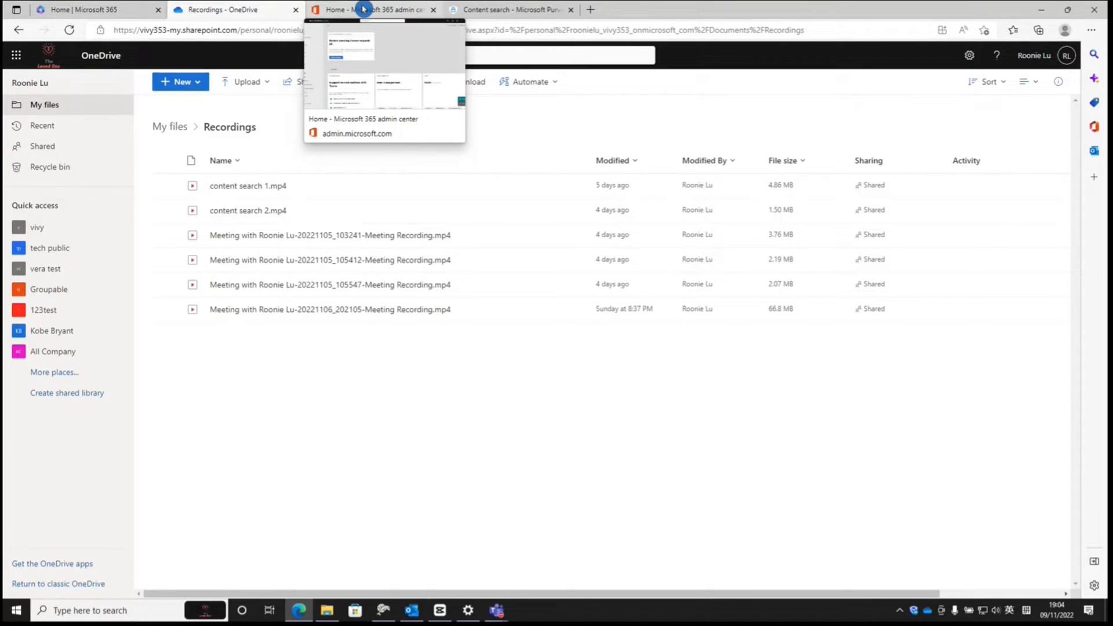
- Go to the Microsoft Purview tab and bring up Content search from the left navigation
click(364, 8)
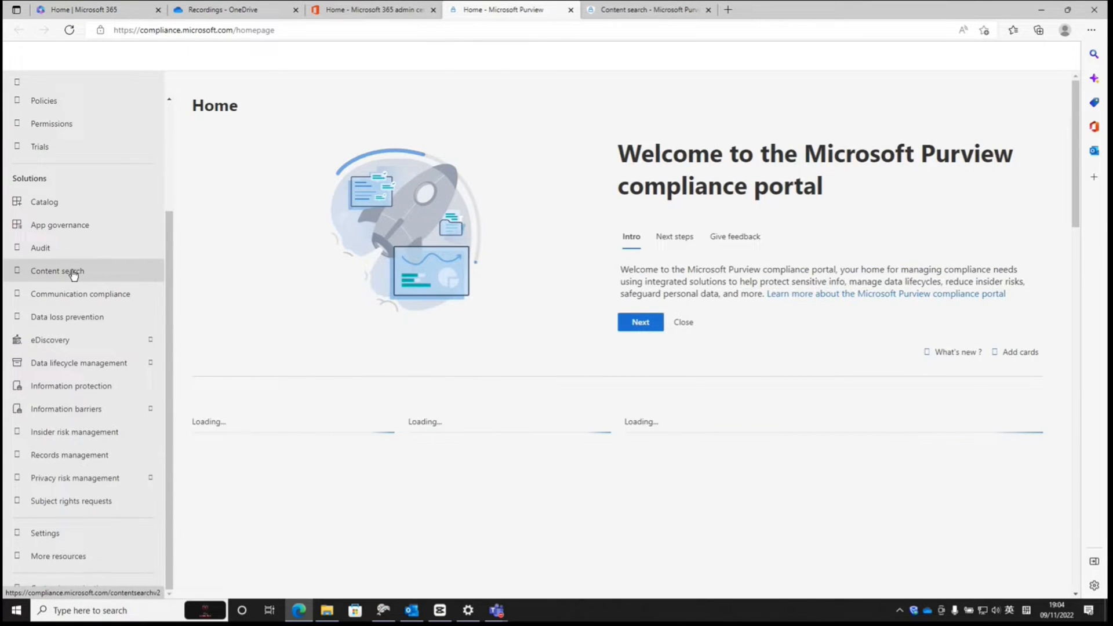
click(57, 271)
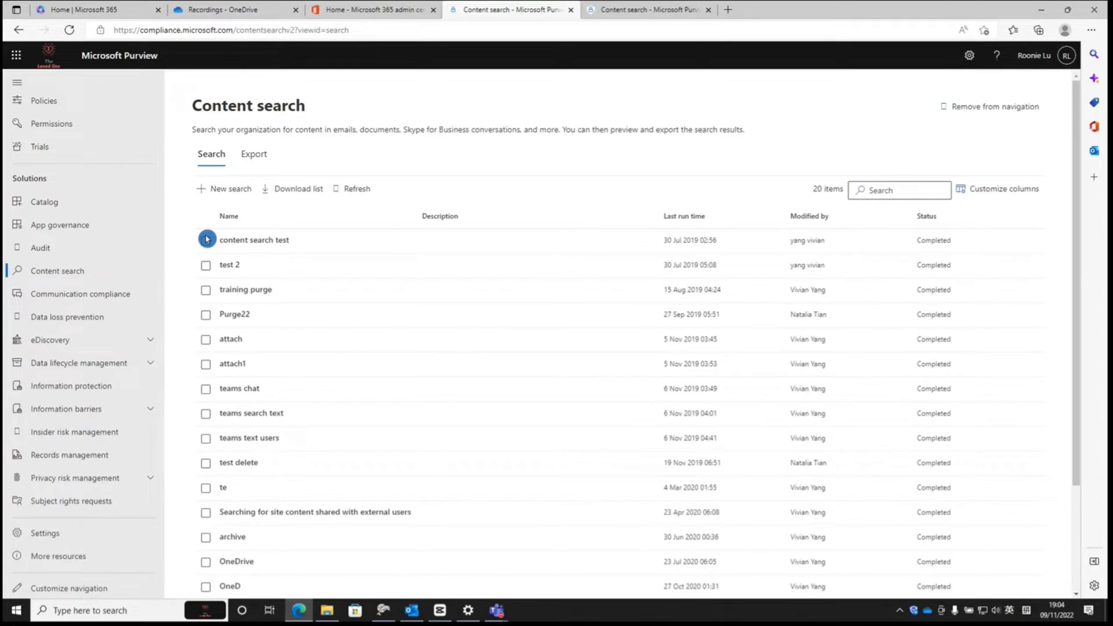
- Create a new search named 'MailboxSA' with description 'MAILBOX', fixing the duplicate-name error, and continue to locations
click(231, 189)
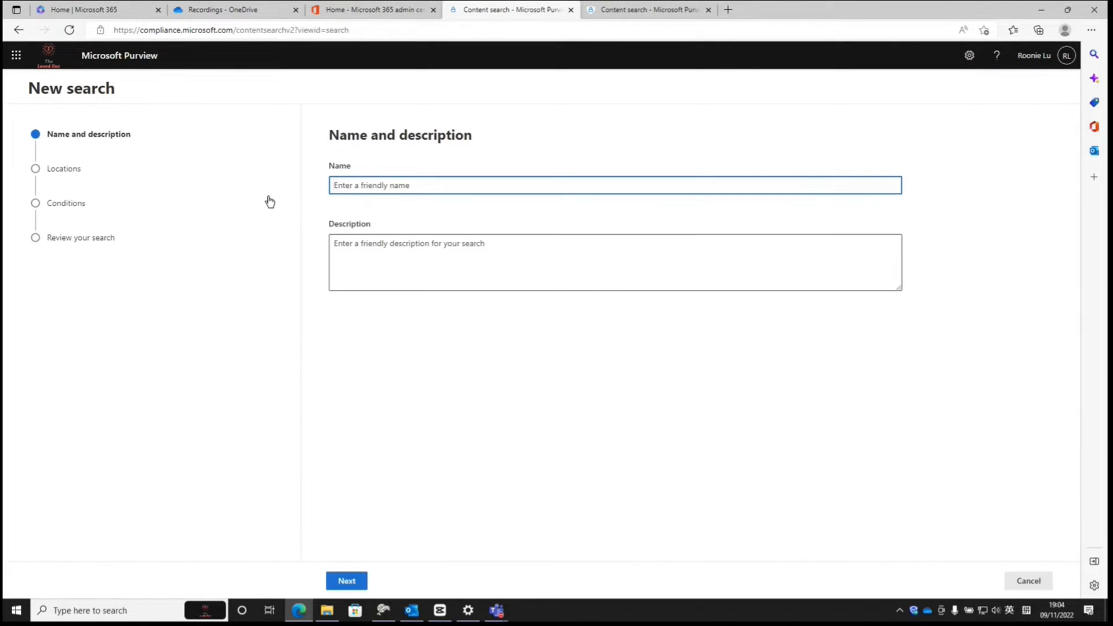
click(345, 185)
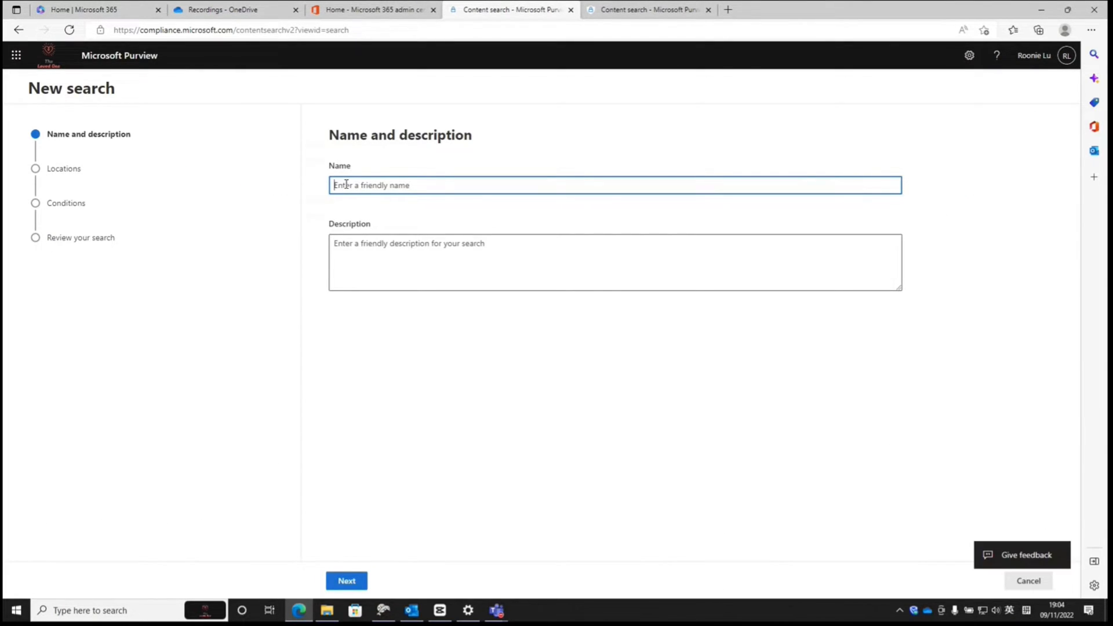
text(Mailbox)
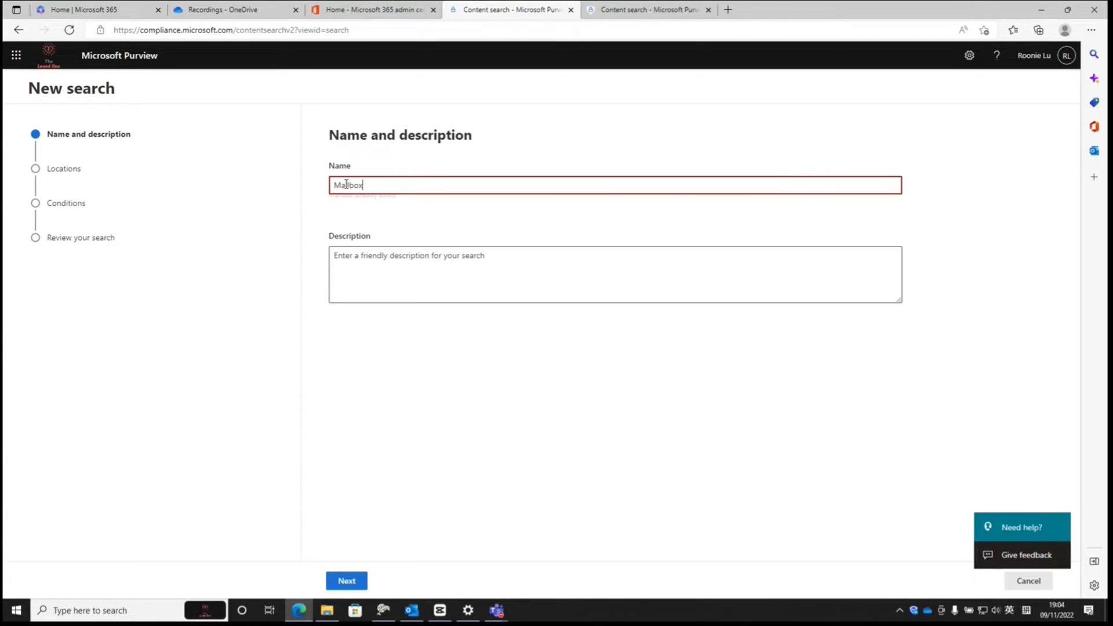
click(358, 255)
text(MAILBOX)
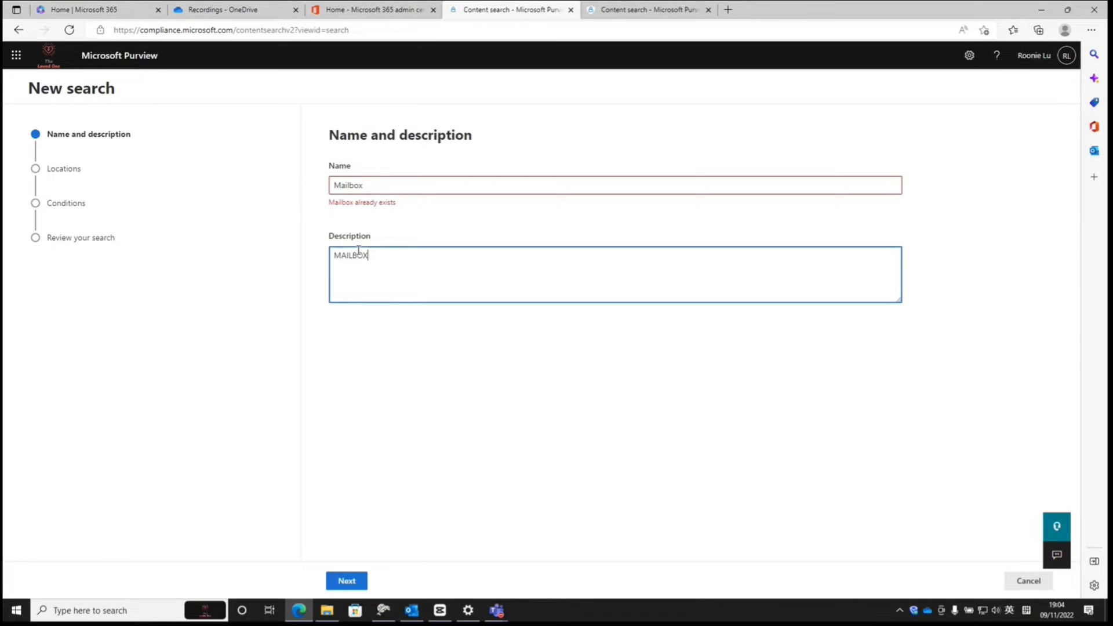
click(347, 581)
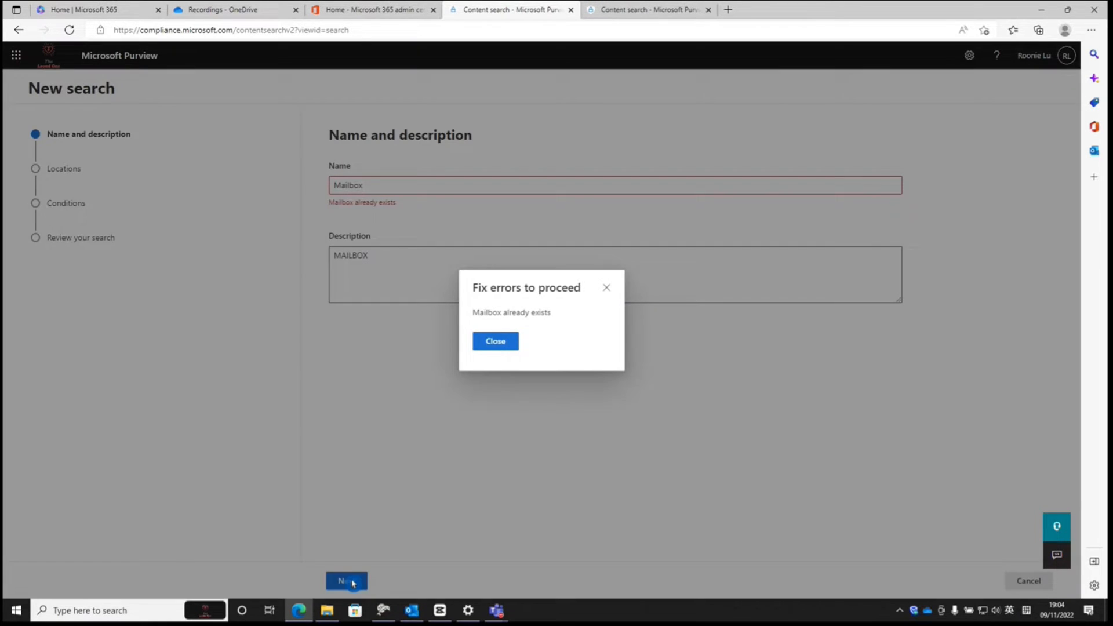
click(496, 341)
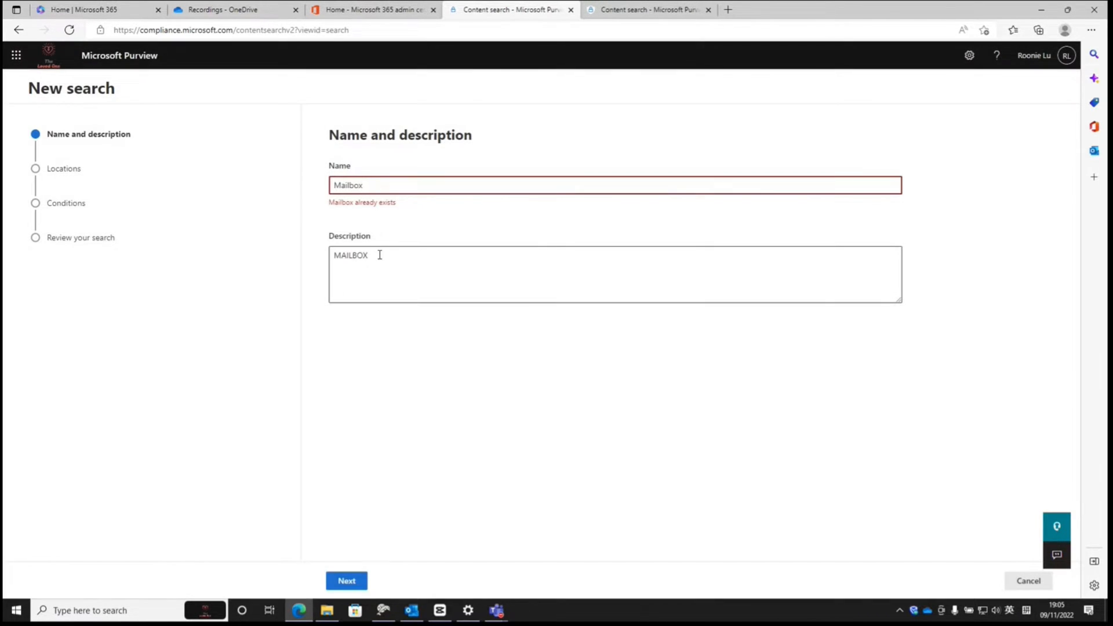
click(399, 185)
text(AA)
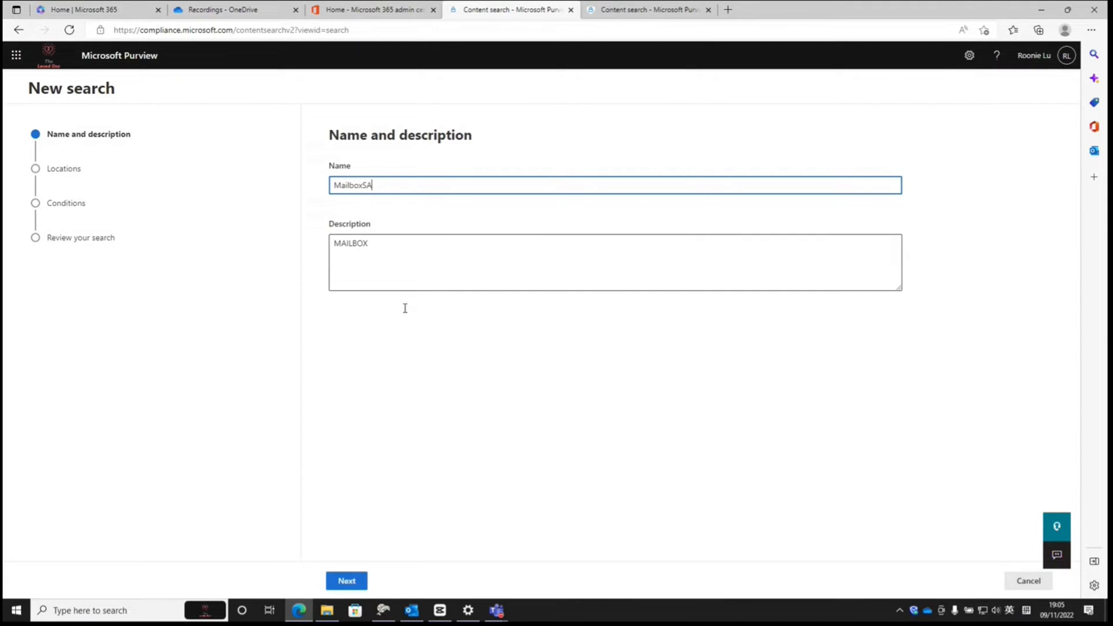
click(346, 581)
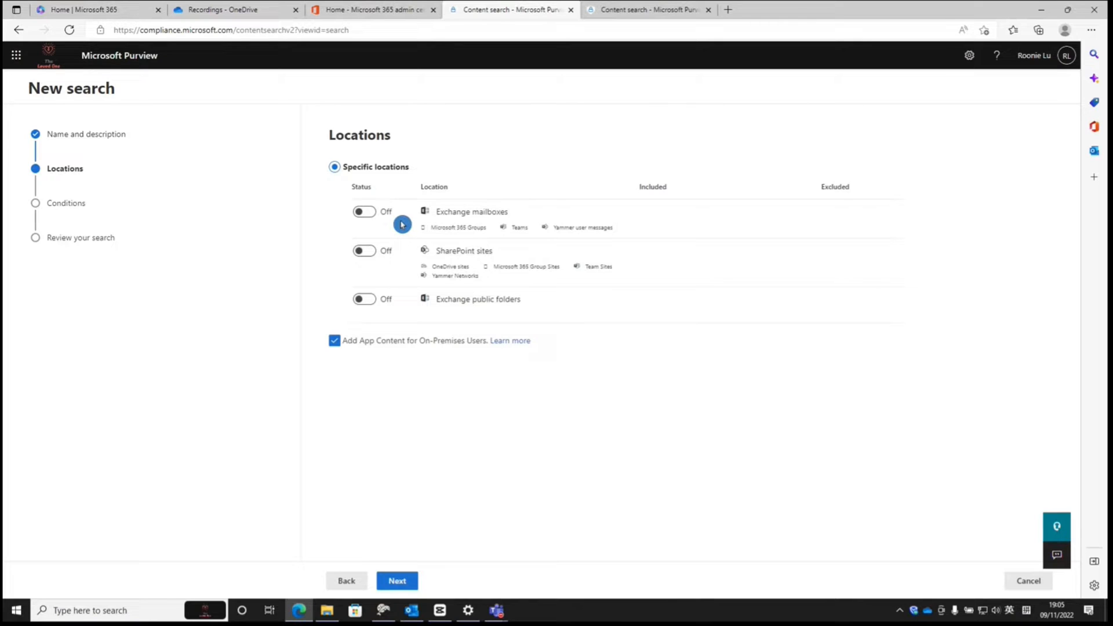
- Turn Exchange mailboxes on, select the single matching mailbox, and continue to the conditions step
click(365, 212)
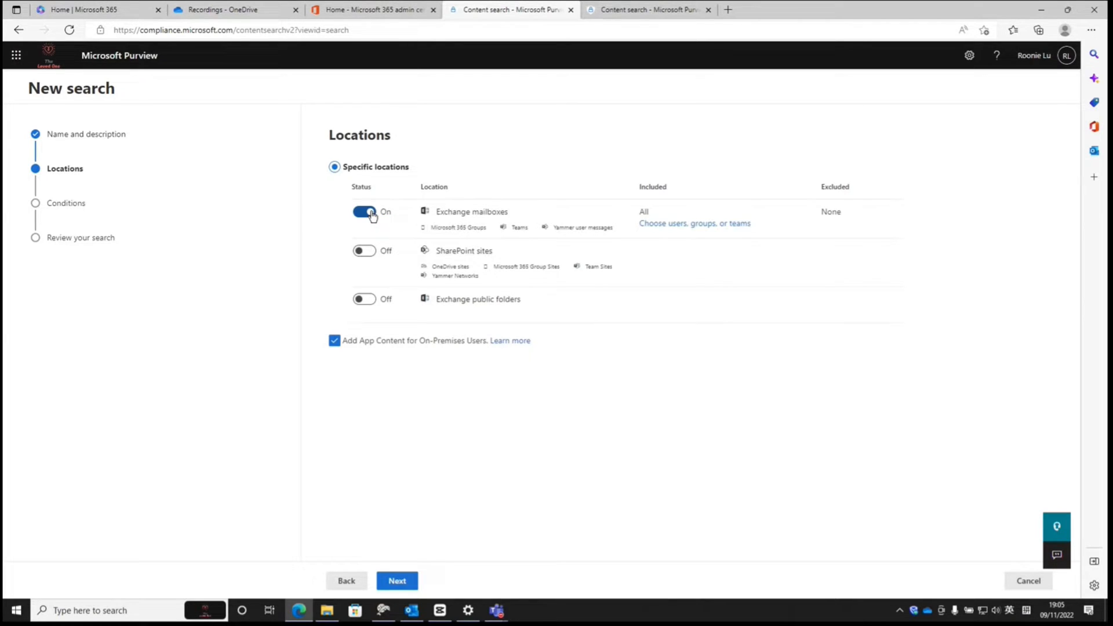
click(695, 224)
click(831, 170)
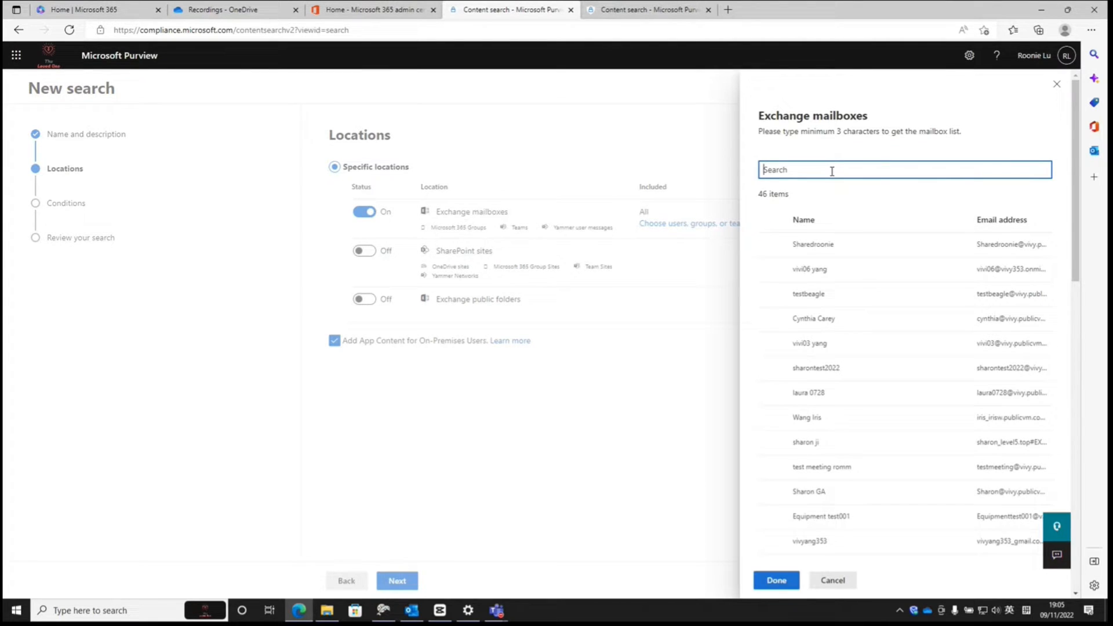
text(ROONIE)
text(LU)
click(843, 245)
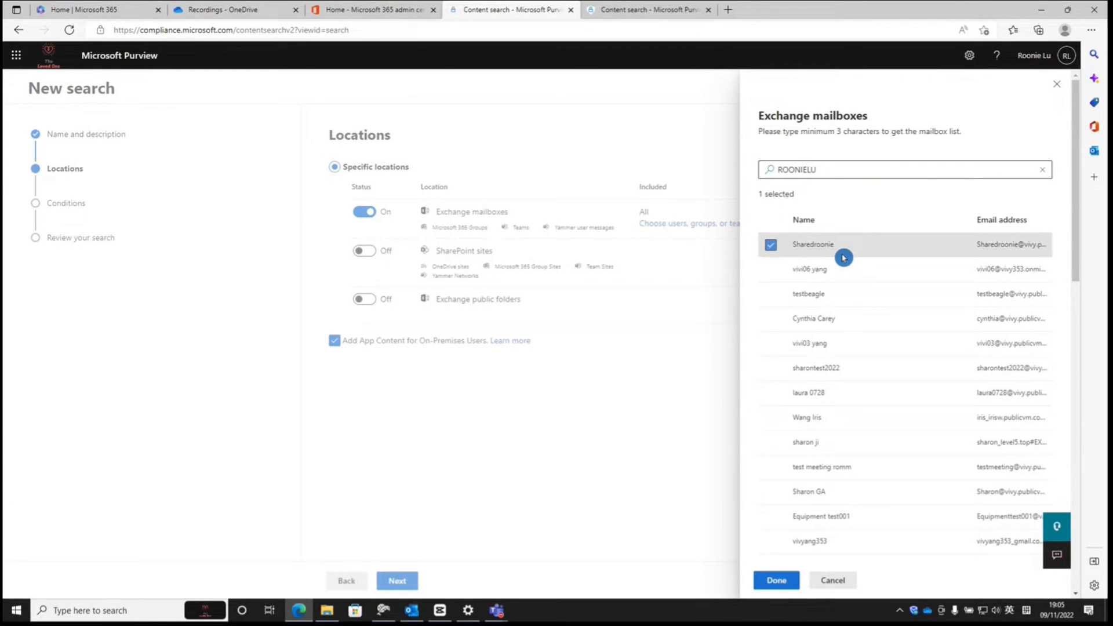
click(776, 580)
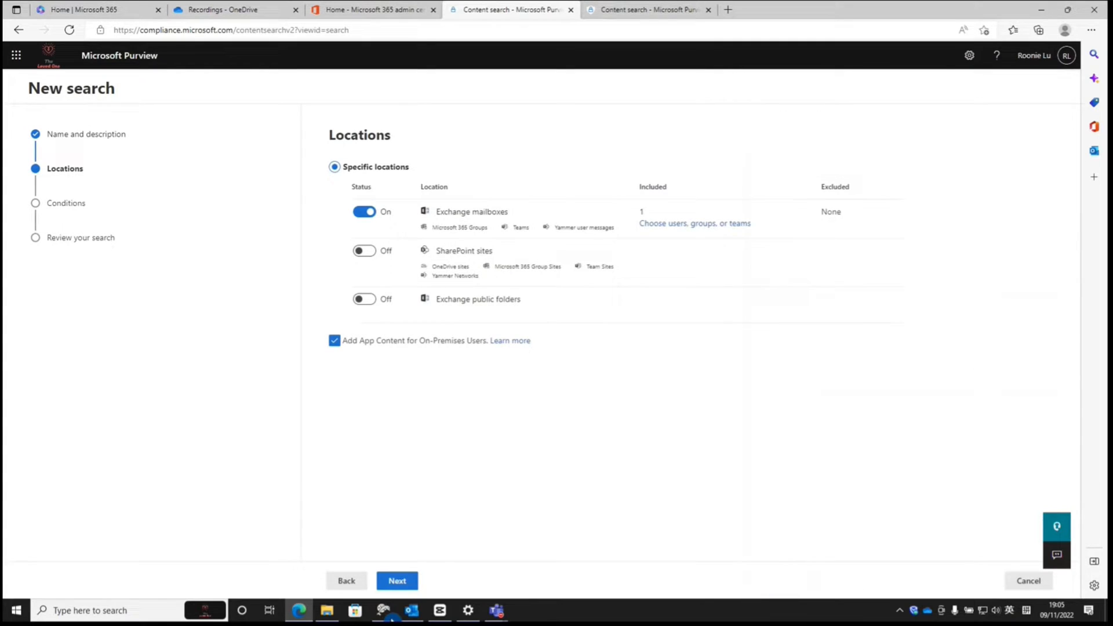
click(397, 581)
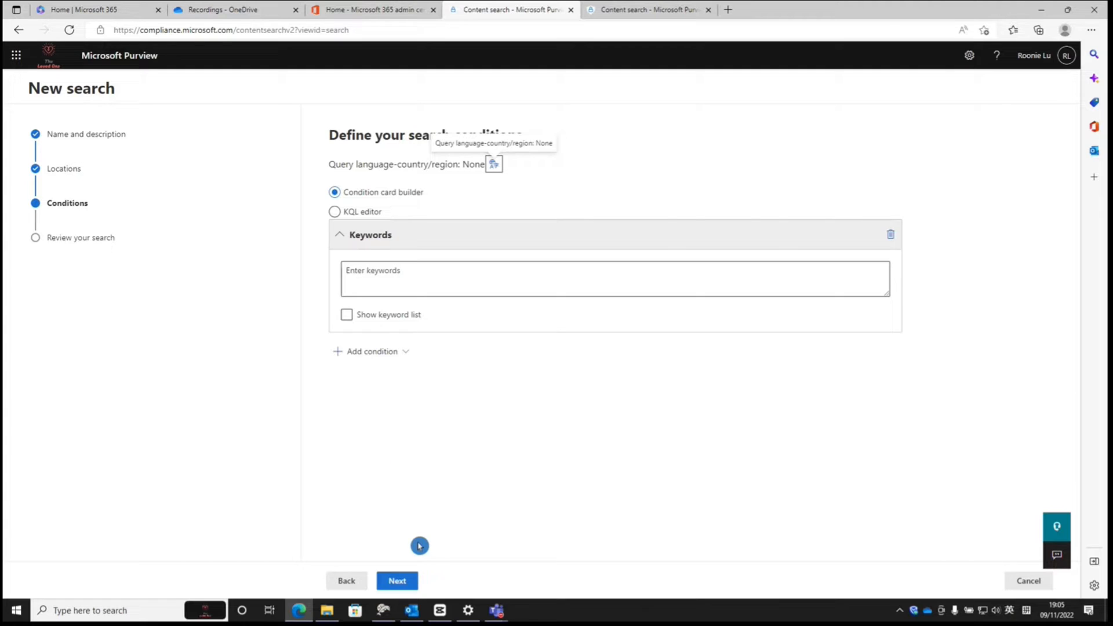
- Skip keyword conditions, review the summary and submit the MailboxSA search
click(397, 581)
click(403, 582)
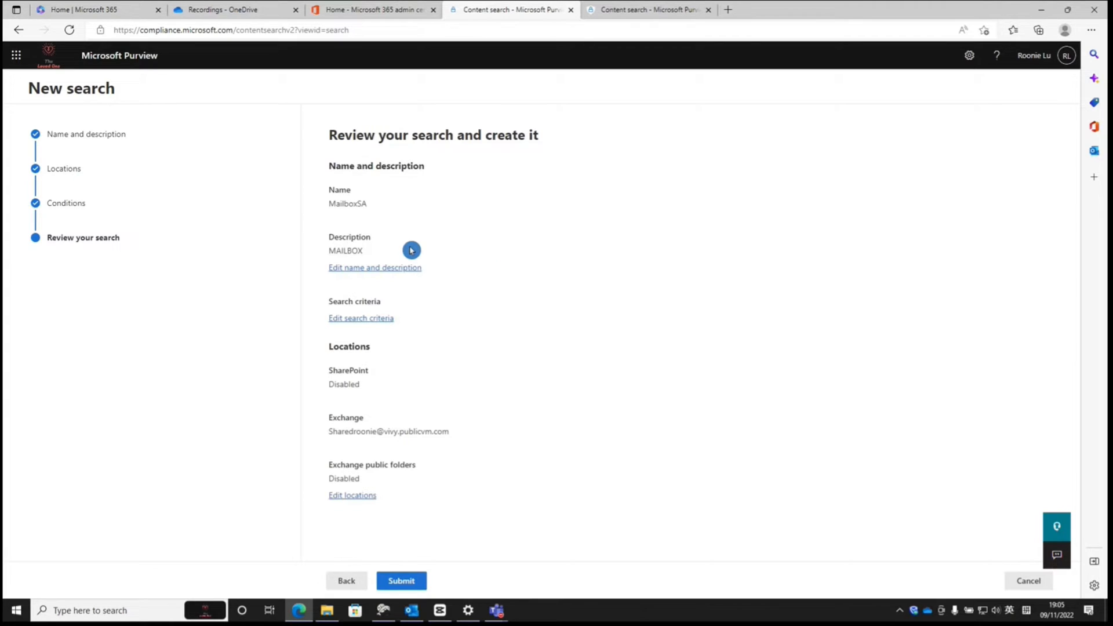
click(409, 580)
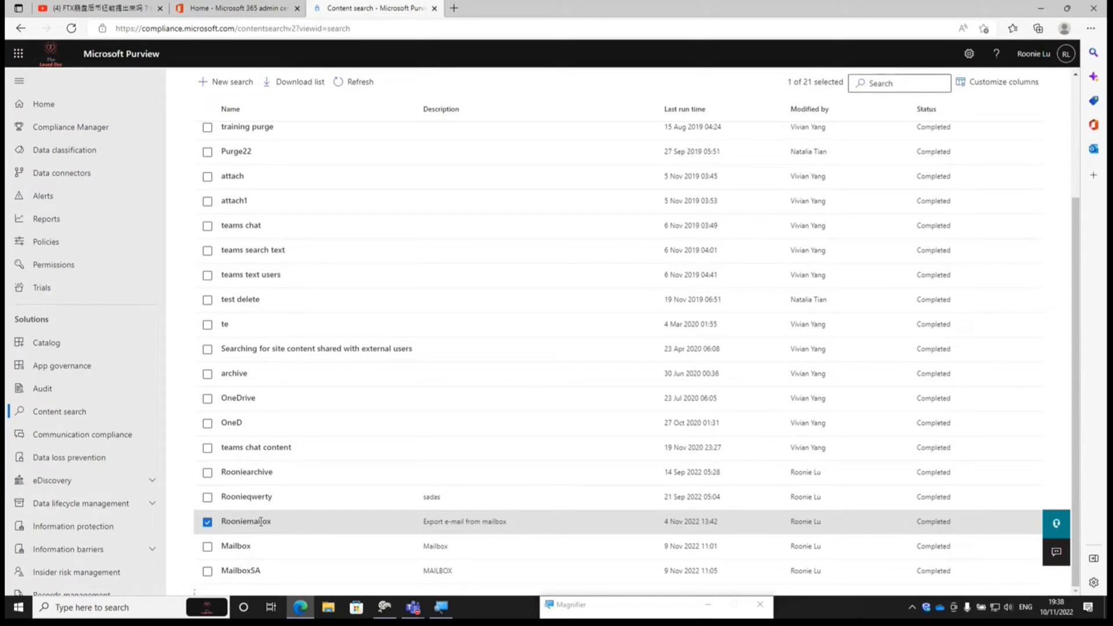
- Export the results of the Rooniemailox search from its Actions menu, then close the search summary
click(246, 521)
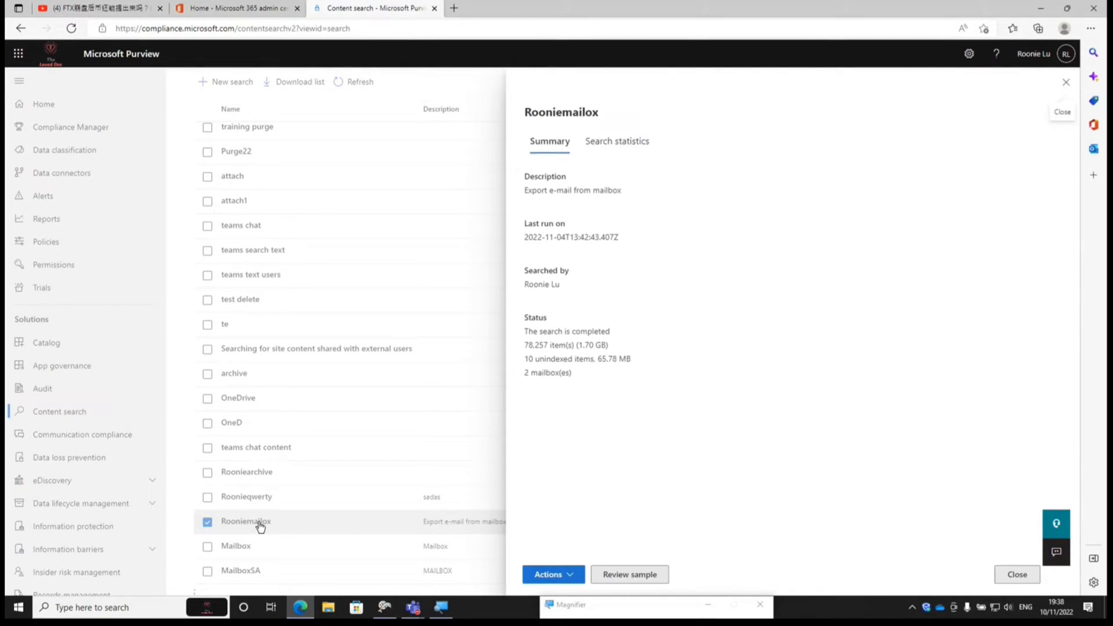
click(554, 574)
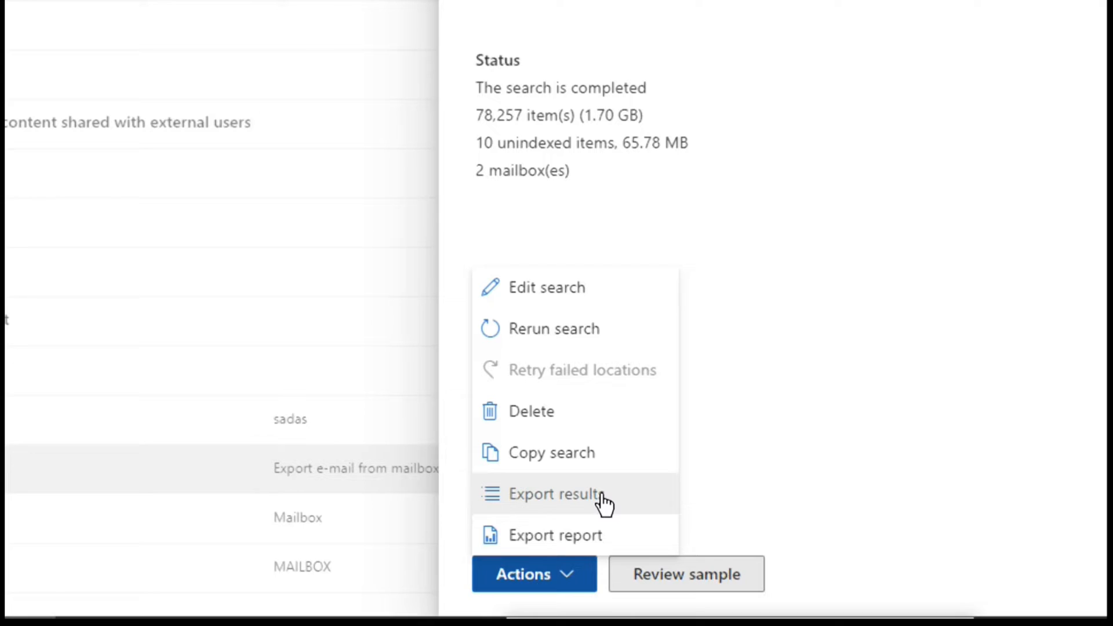
click(557, 495)
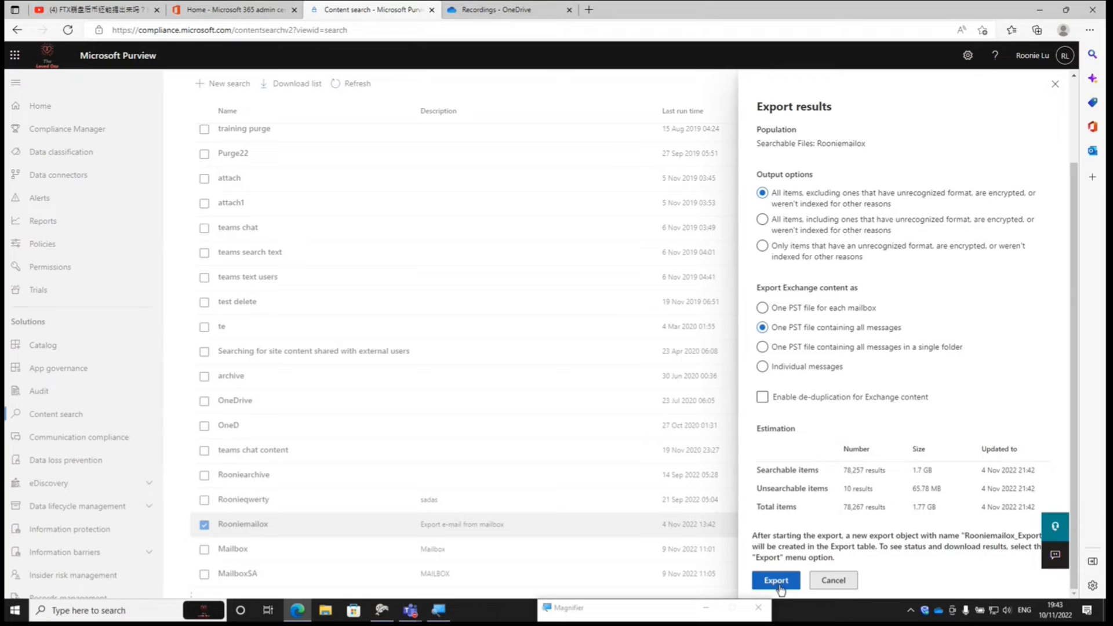
click(834, 580)
click(1064, 83)
- Switch to the Export list and view the mailbox _Export job's details to download results
click(253, 155)
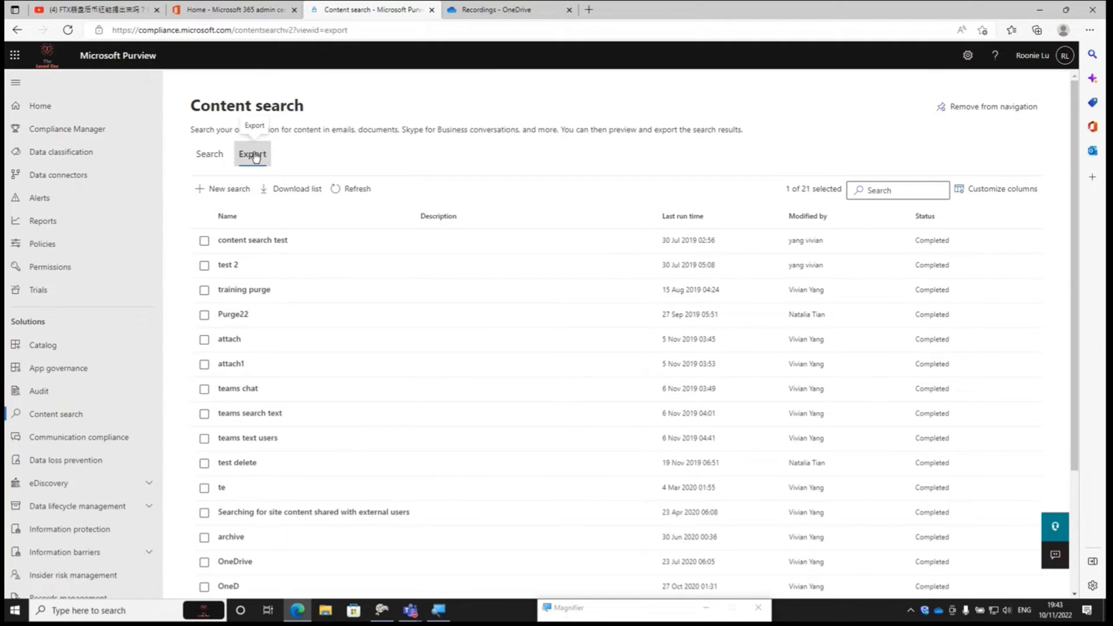
click(279, 537)
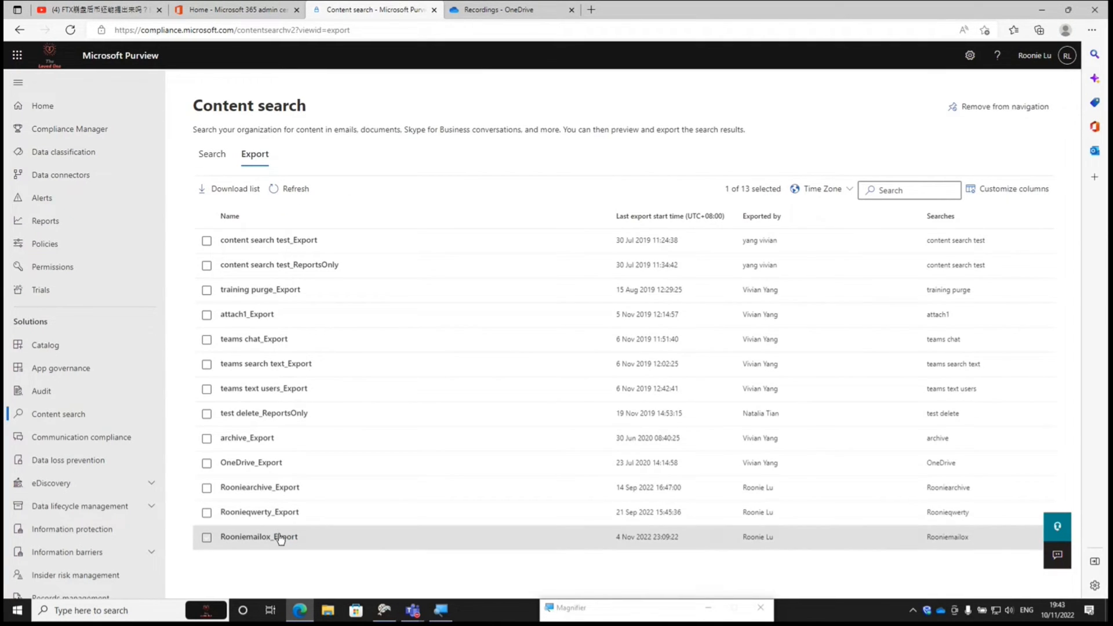
scroll(787, 379, down, 3)
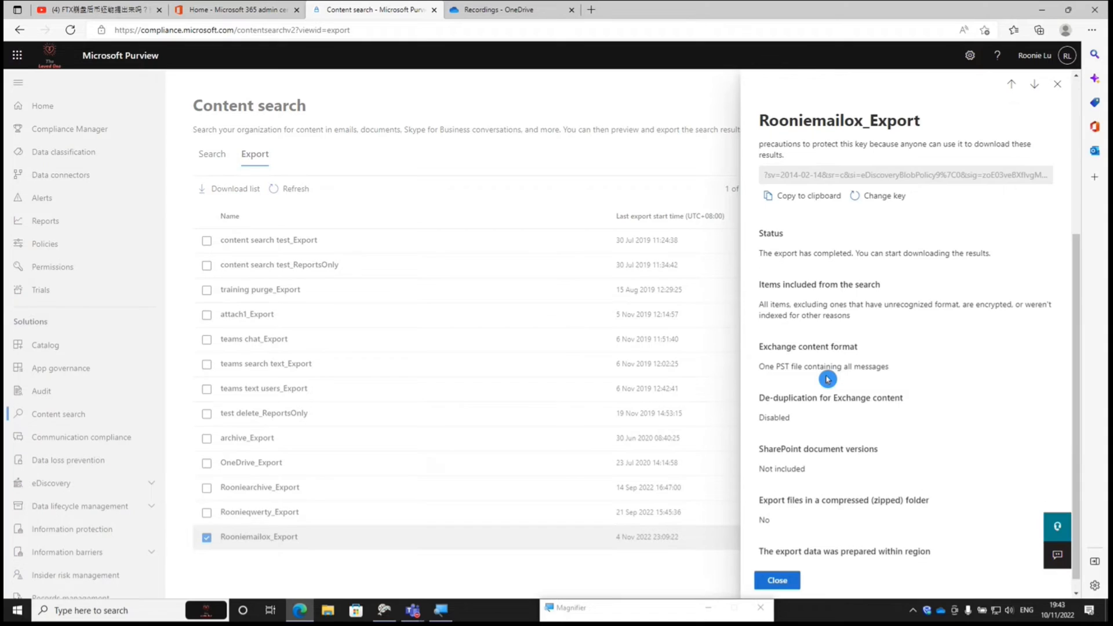
scroll(787, 379, up, 2)
scroll(787, 380, up, 2)
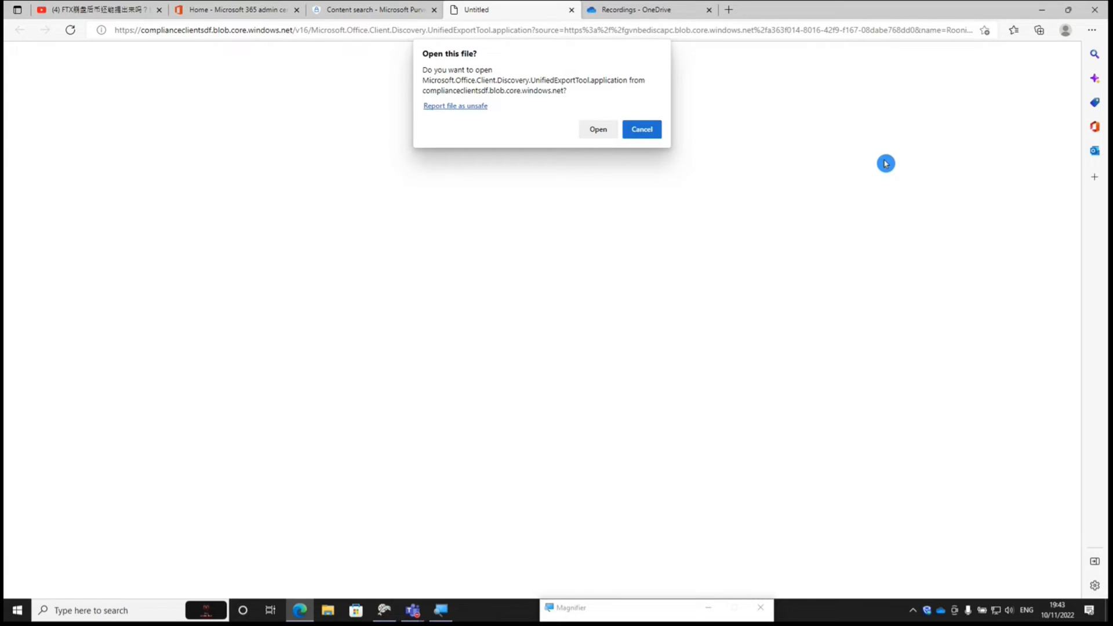
- Allow the browser to launch and install the eDiscovery Export Tool
click(599, 131)
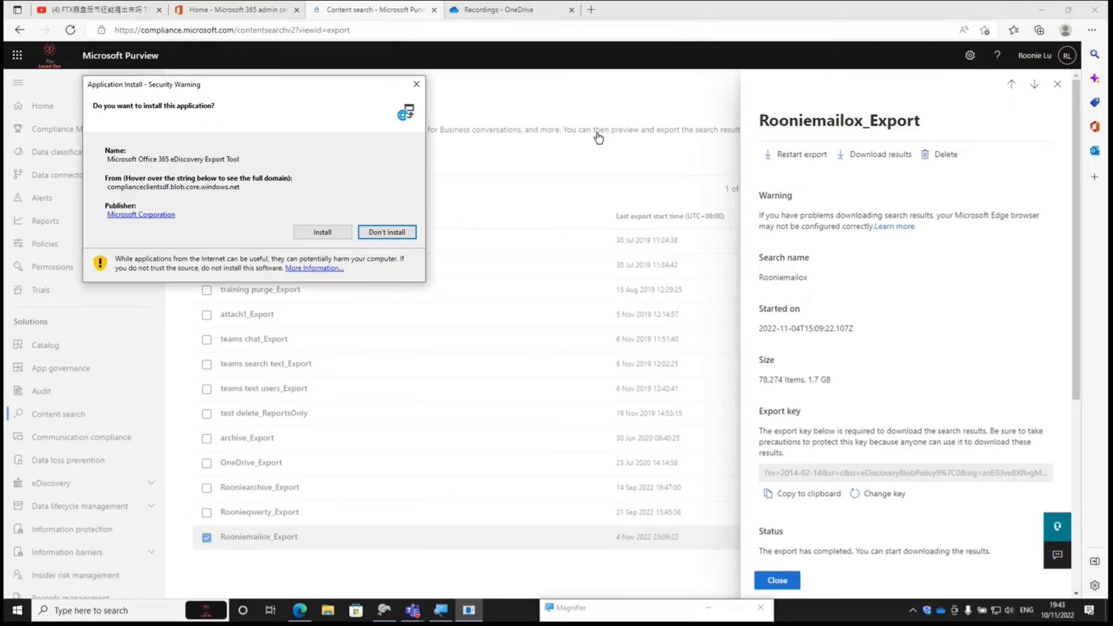
click(322, 232)
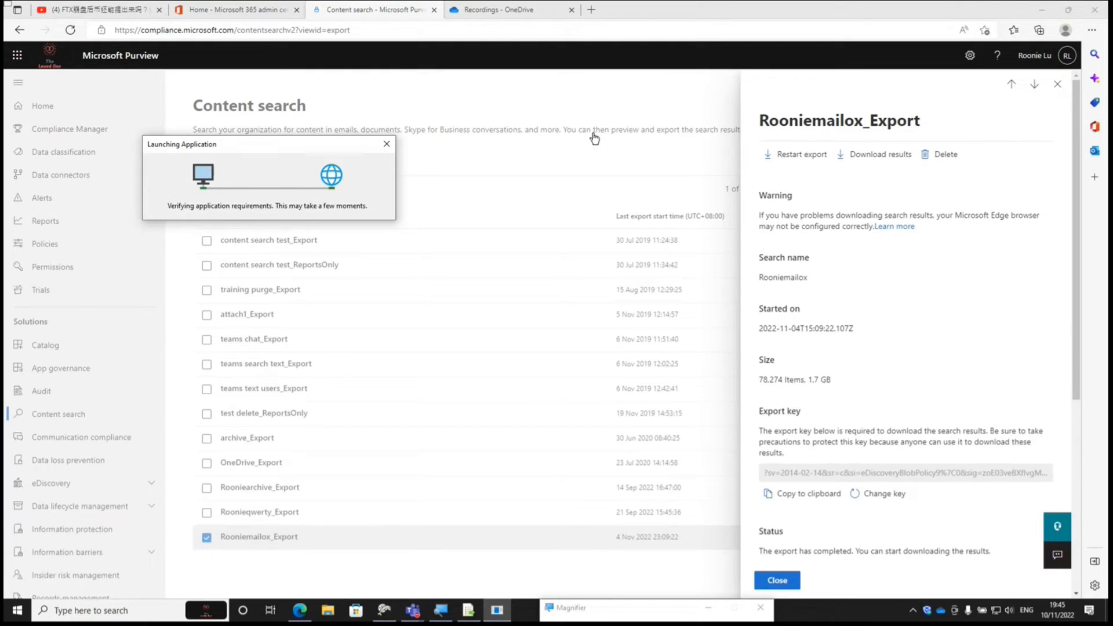
- Paste the copied export key into the tool, set Desktop as download location and start the download, then go to Outlook
click(799, 494)
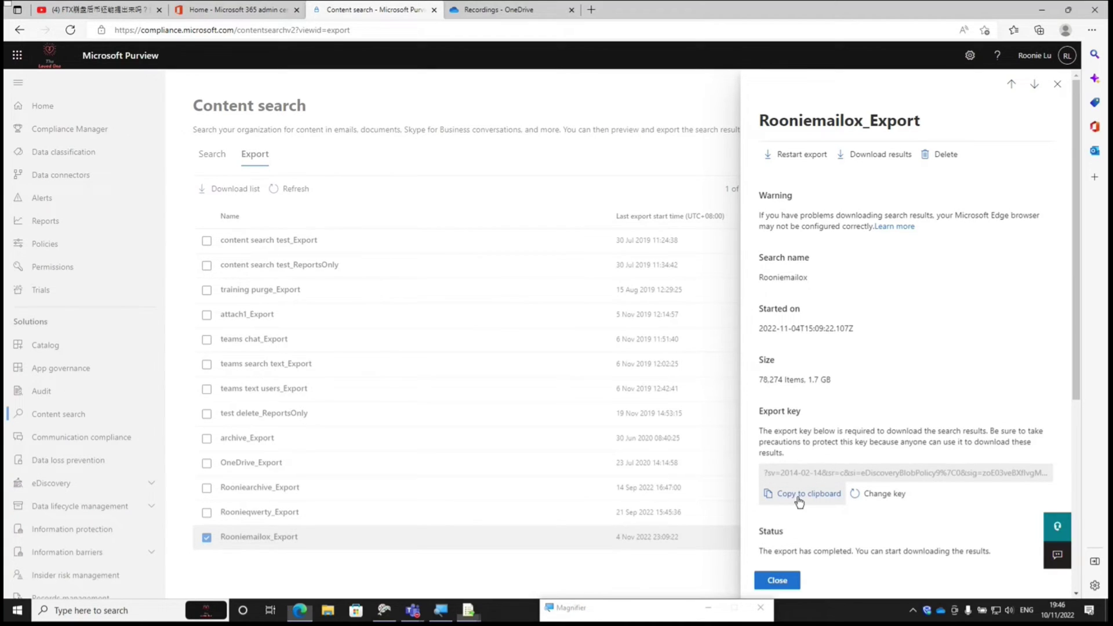
click(468, 610)
click(525, 565)
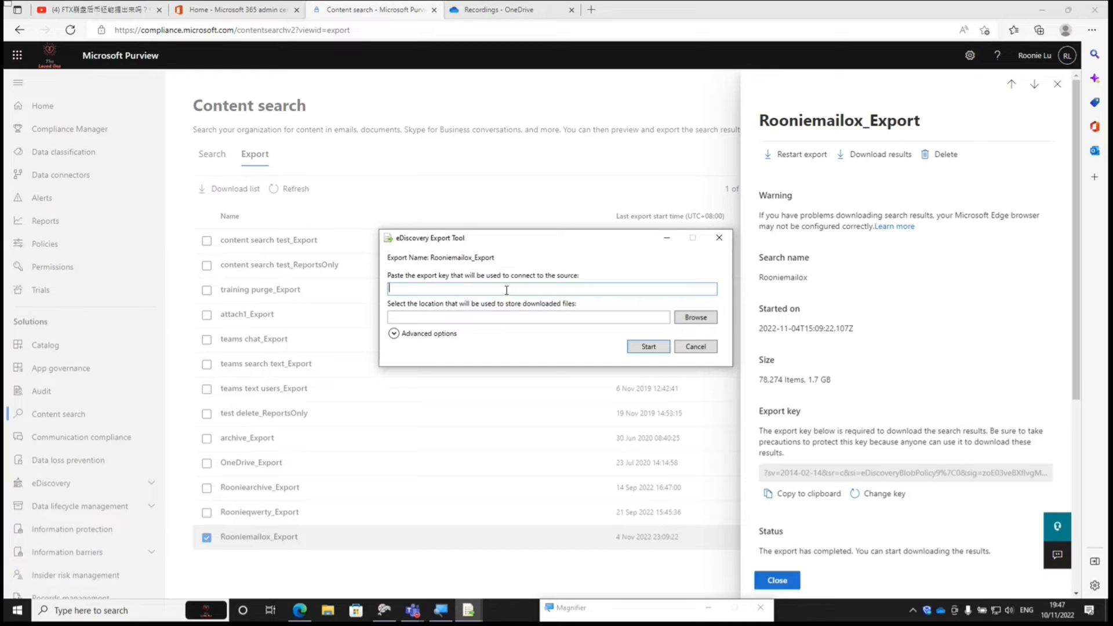
key(ctrl+v)
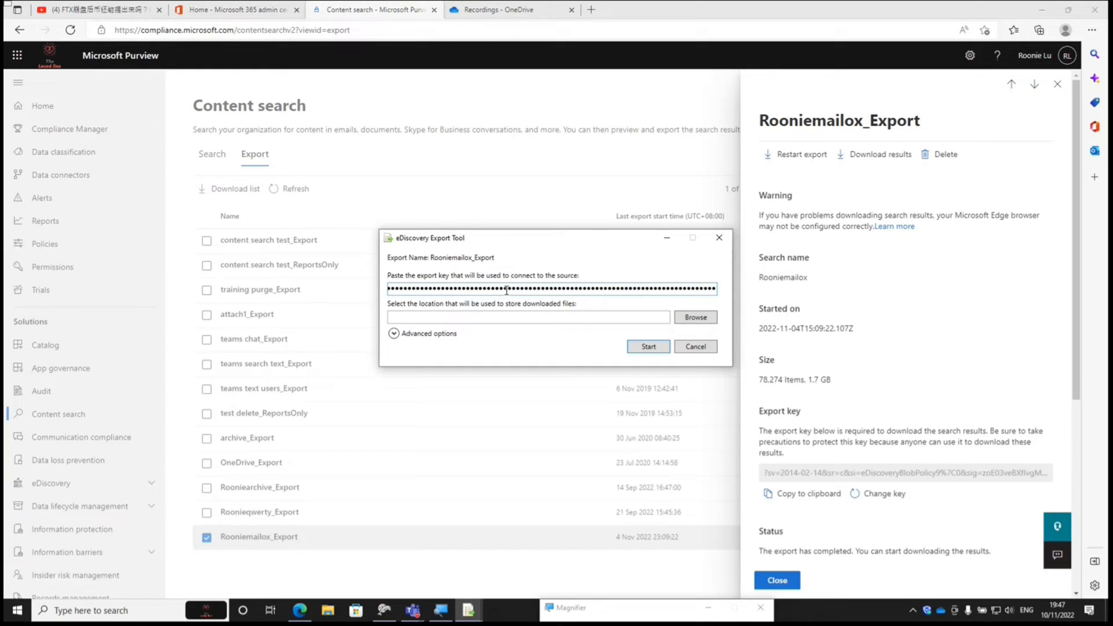
click(702, 320)
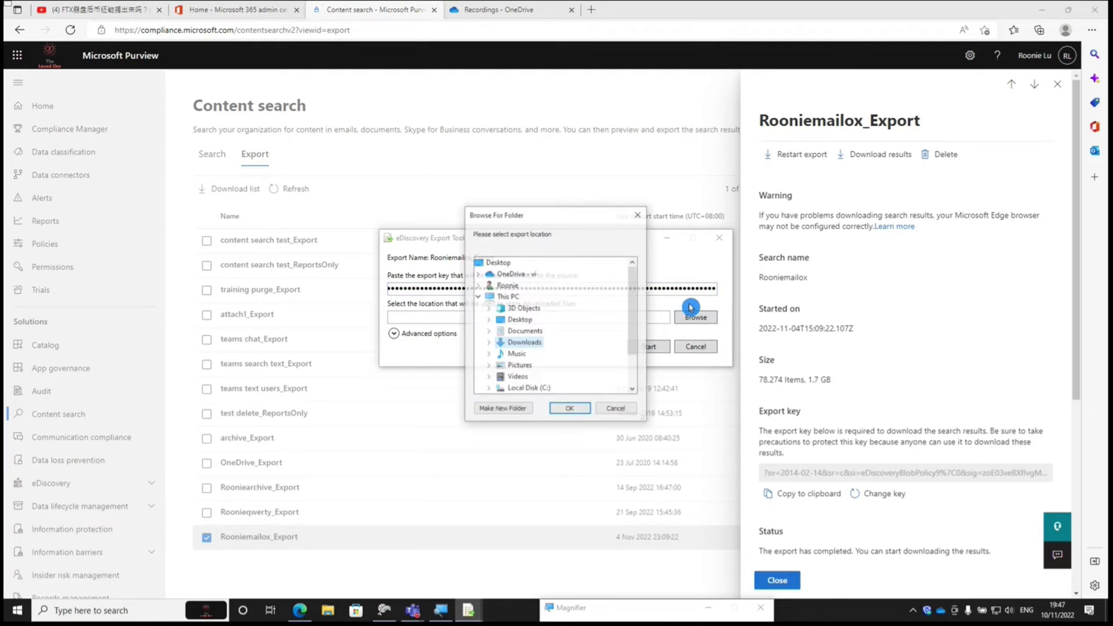
click(571, 409)
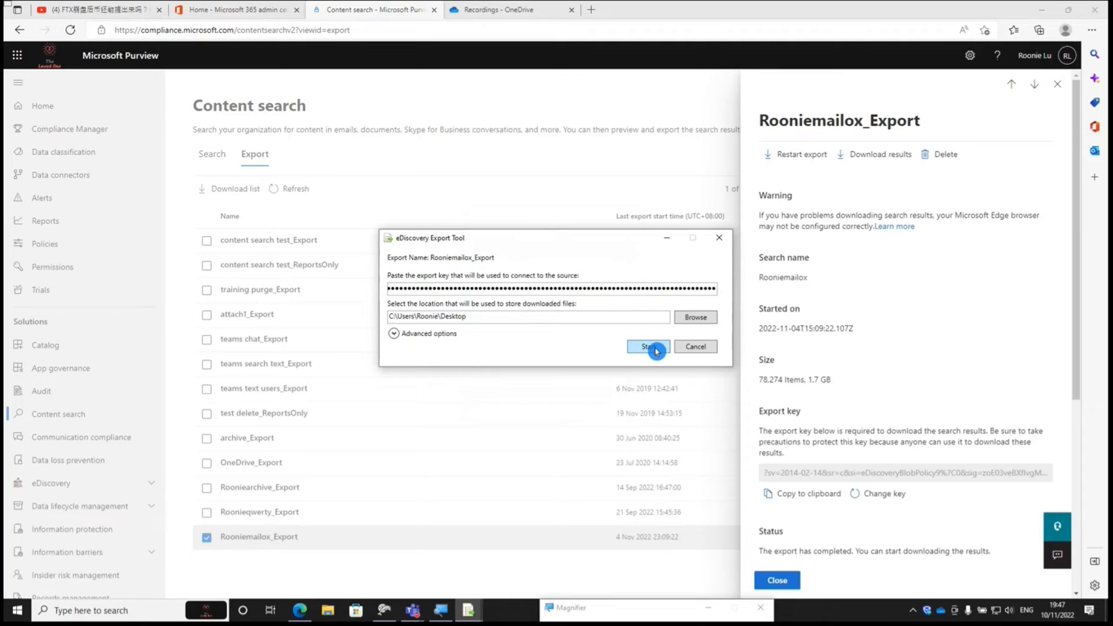
click(656, 349)
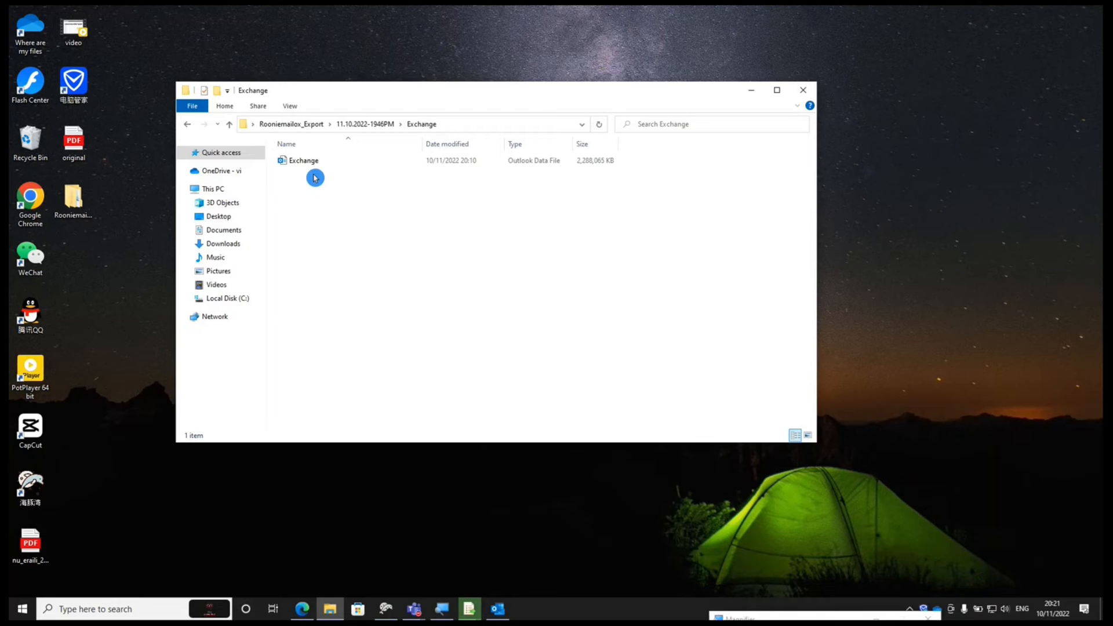
click(499, 612)
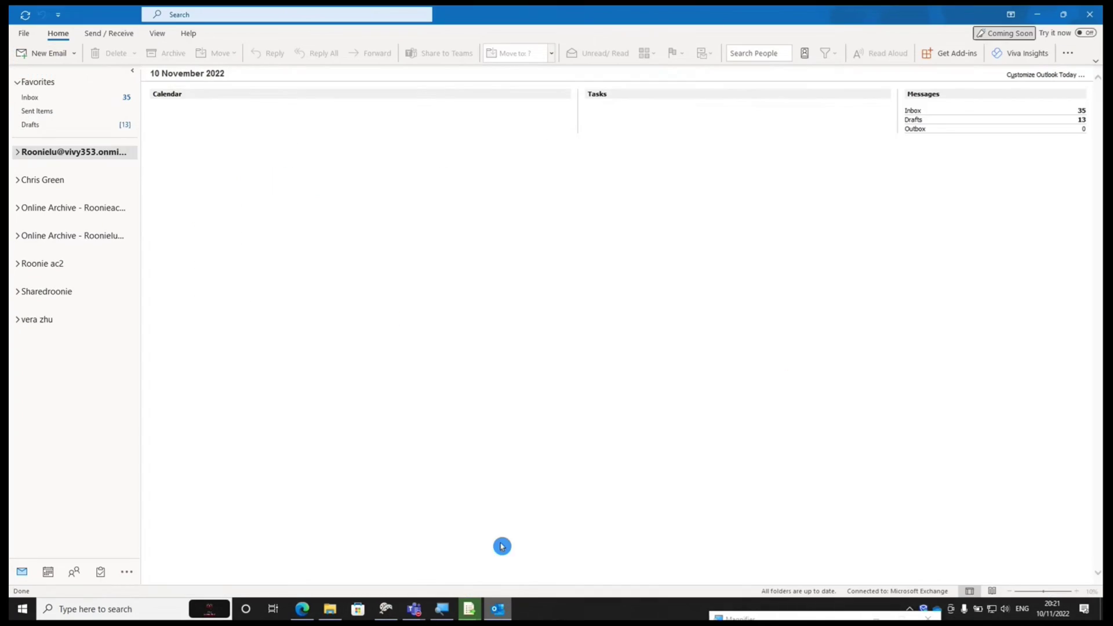
- Start Open Outlook Data File from File > Open & Export and browse to the Desktop
click(28, 37)
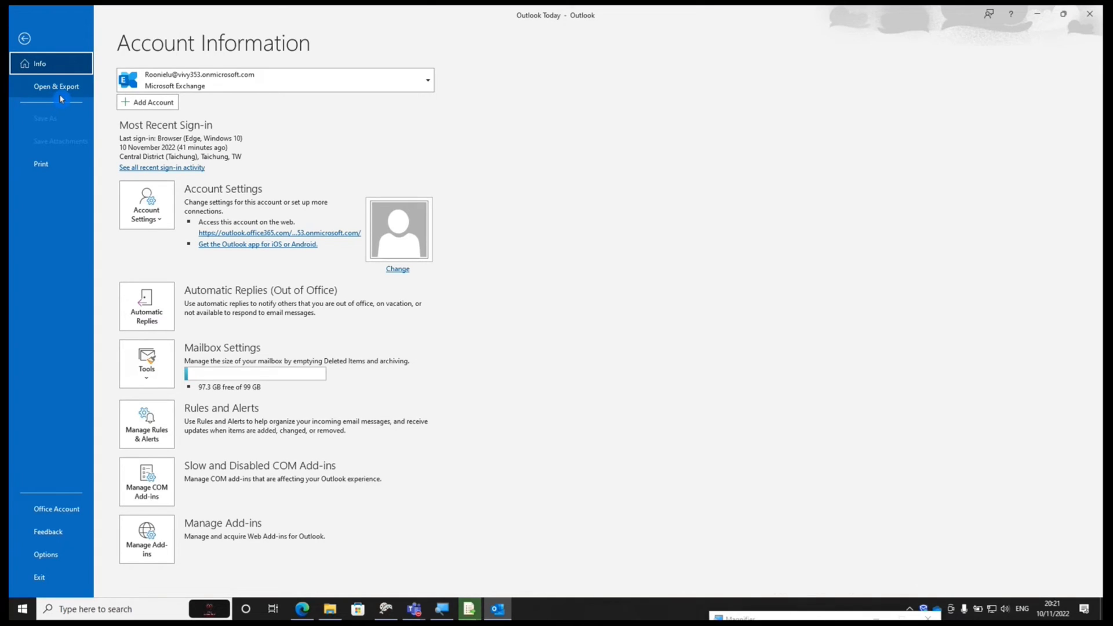
click(56, 86)
click(146, 148)
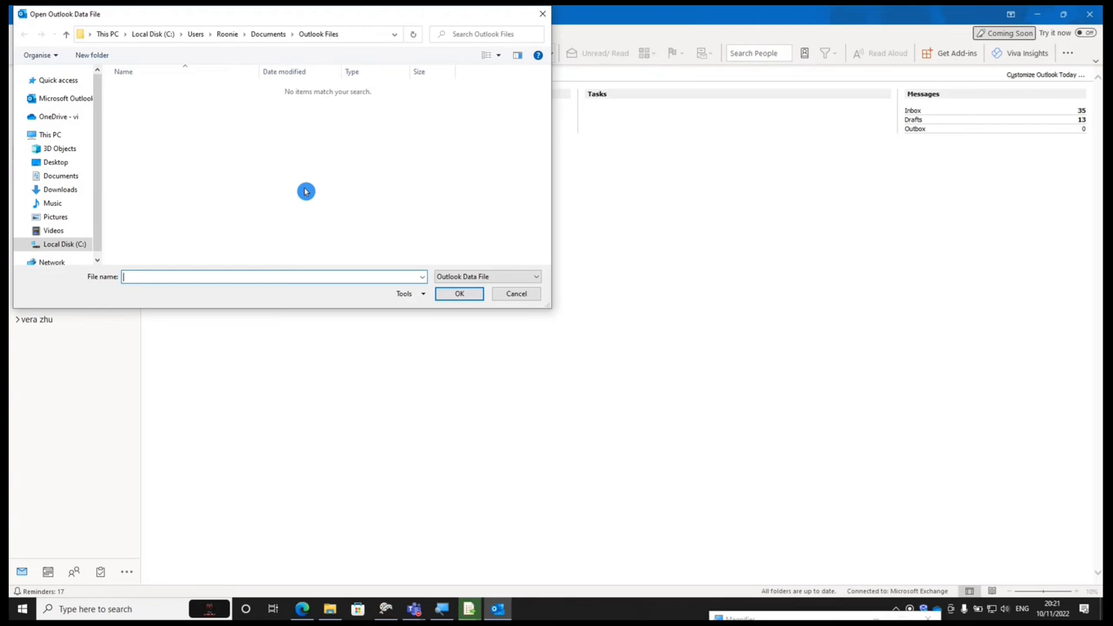
click(90, 34)
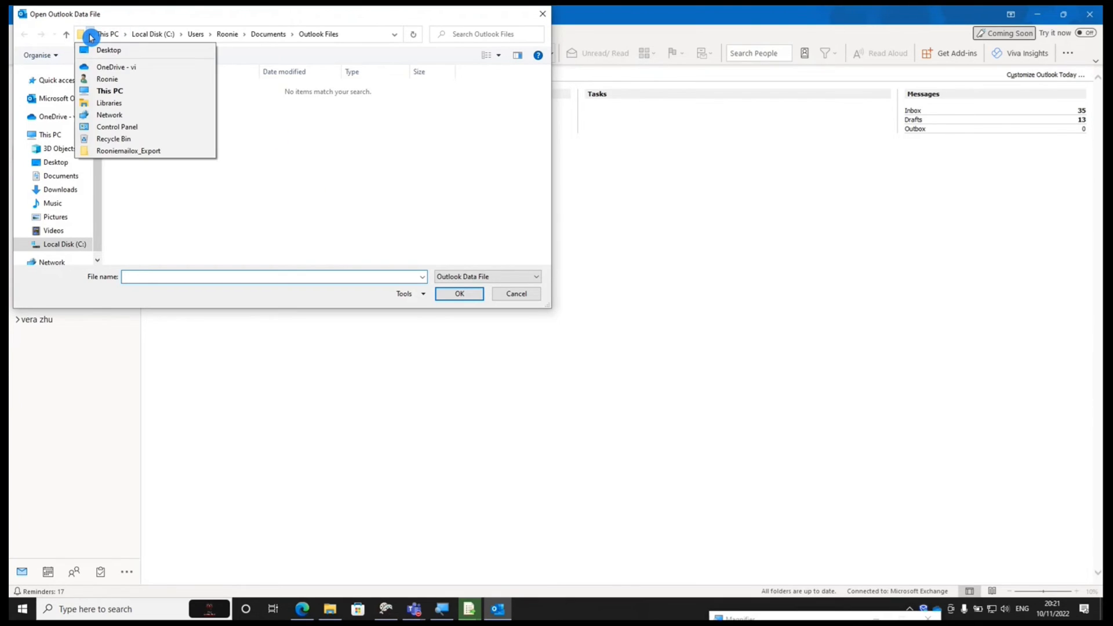
click(109, 50)
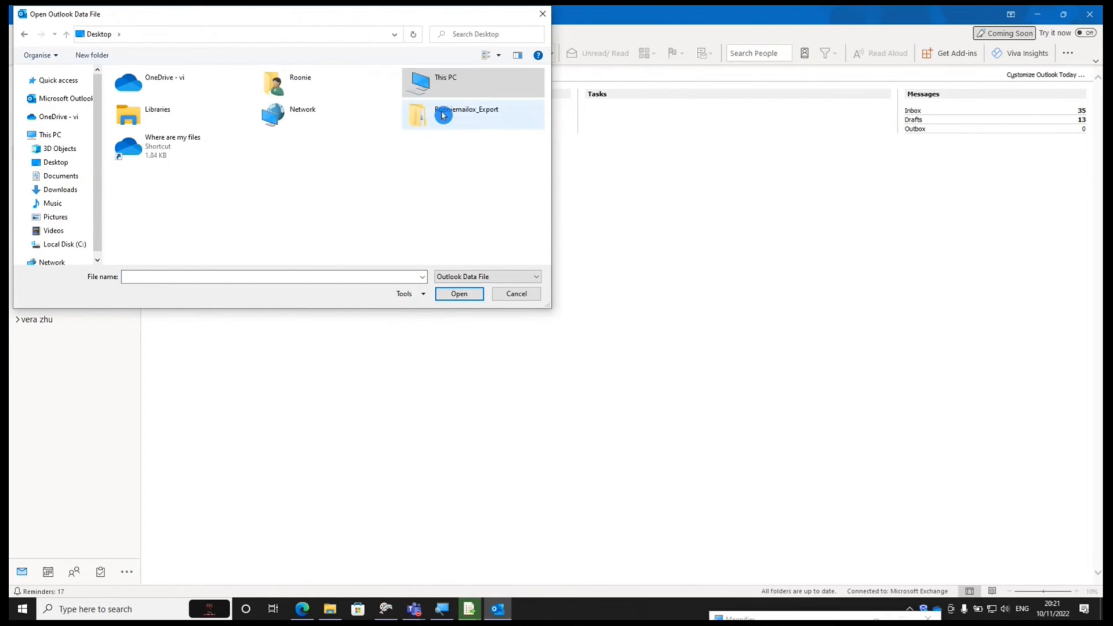
- Navigate export folder > 11.10.2022-1946PM > Exchange and open the Exchange data file
double_click(443, 116)
double_click(250, 89)
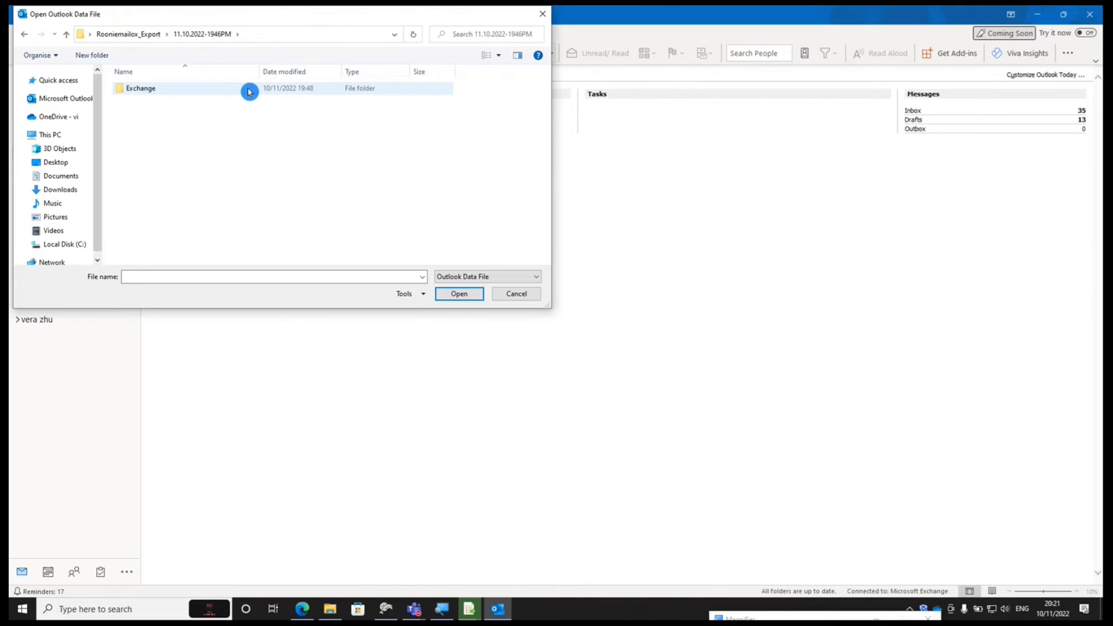
double_click(249, 91)
click(231, 93)
click(456, 294)
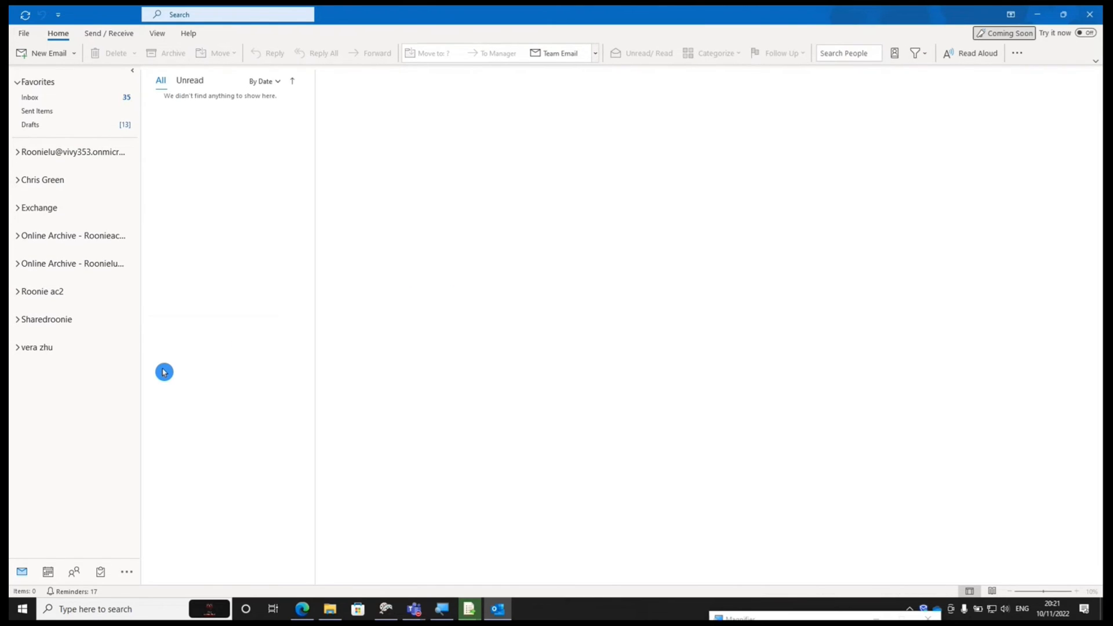
- Expand Exchange, its primary mailbox folder and Top of Information Store to reveal Inbox, Drafts, Sent Items
click(17, 210)
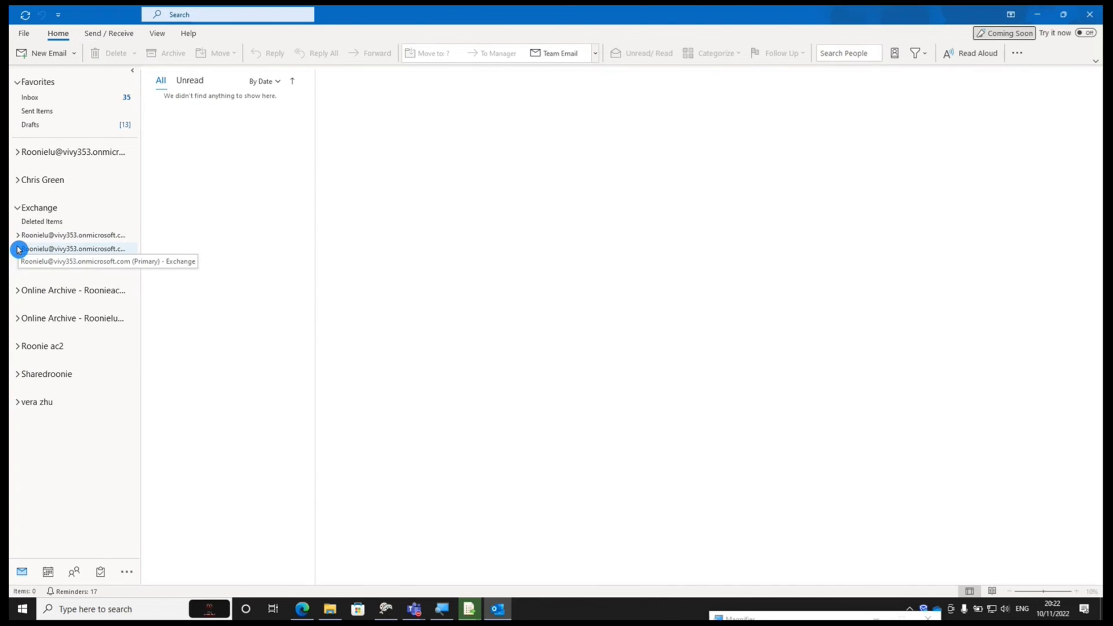
click(19, 249)
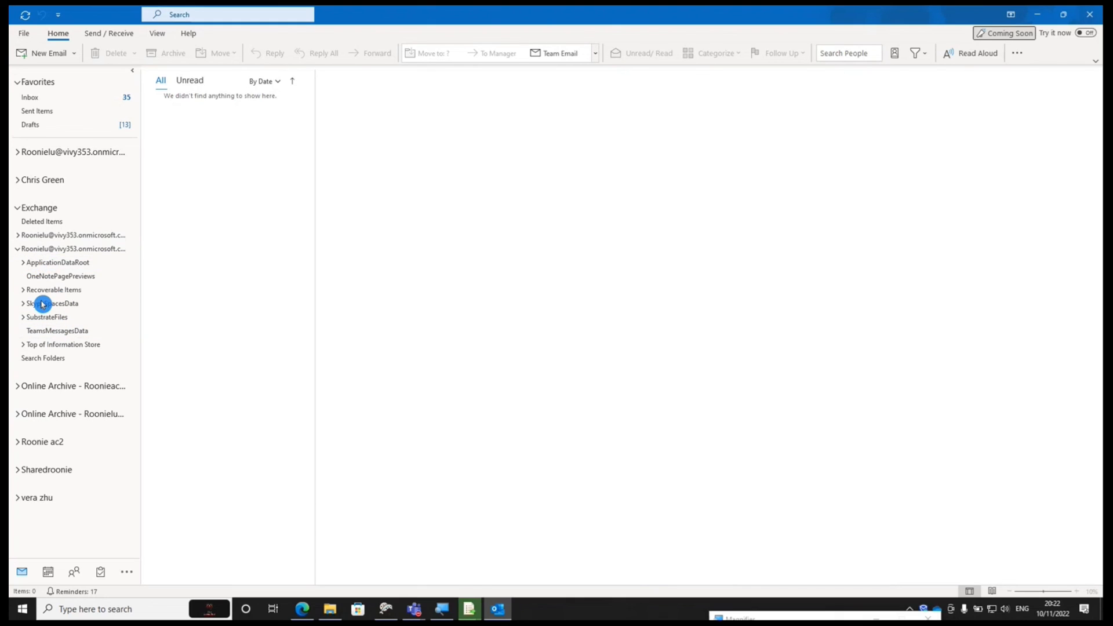
click(25, 346)
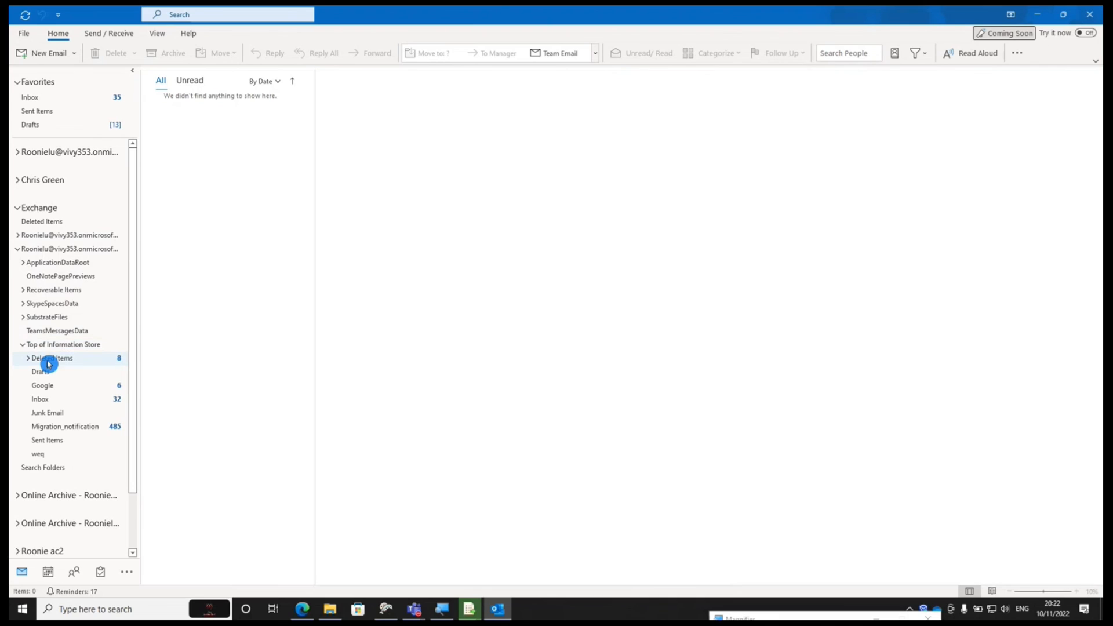